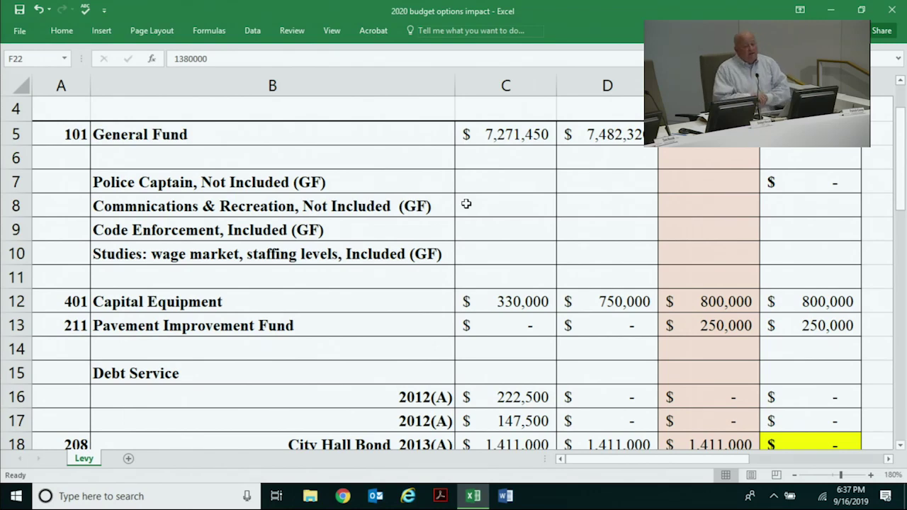
Review the debt service, total levy, tax capacity, city tax rate and home tax impact rows on the Levy sheet.
{"action": "scroll", "coordinate": [489, 203], "scroll_direction": "down", "scroll_amount": 3}
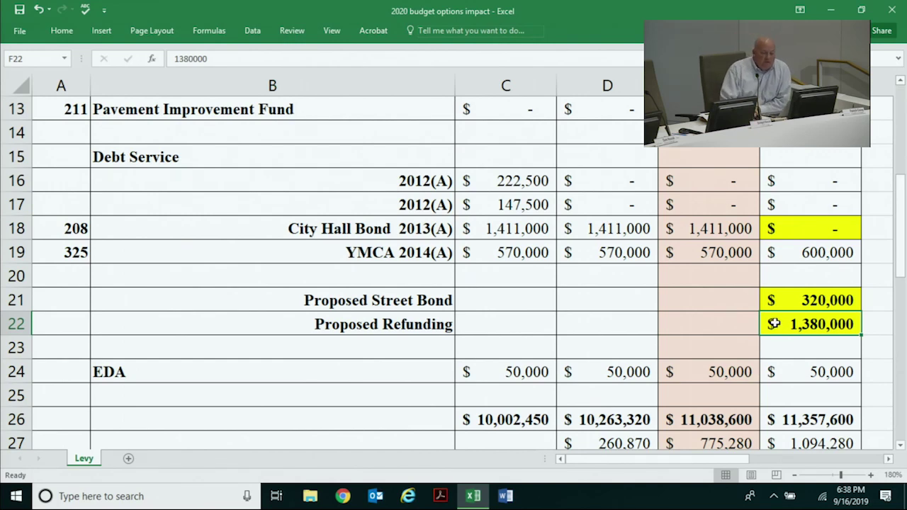
{"action": "scroll", "coordinate": [776, 321], "scroll_direction": "down", "scroll_amount": 1}
{"action": "scroll", "coordinate": [777, 321], "scroll_direction": "down", "scroll_amount": 1}
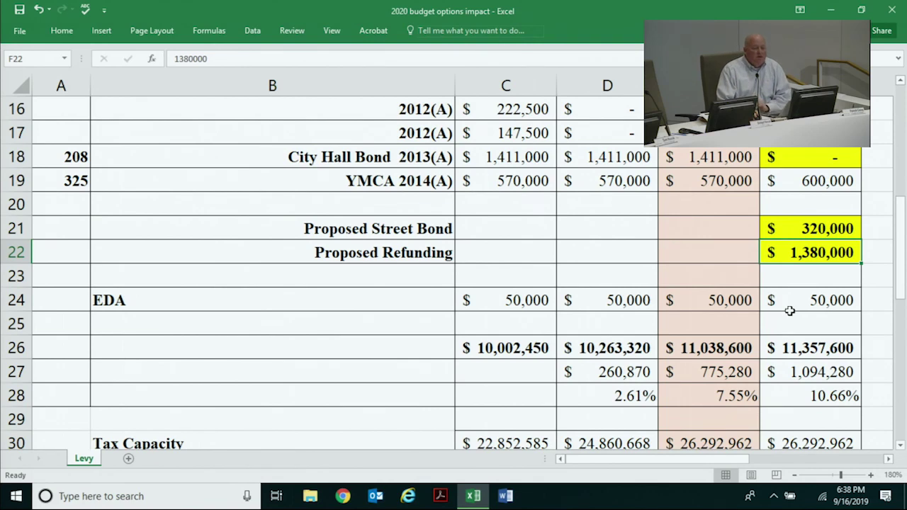
{"action": "scroll", "coordinate": [784, 294], "scroll_direction": "down", "scroll_amount": 1}
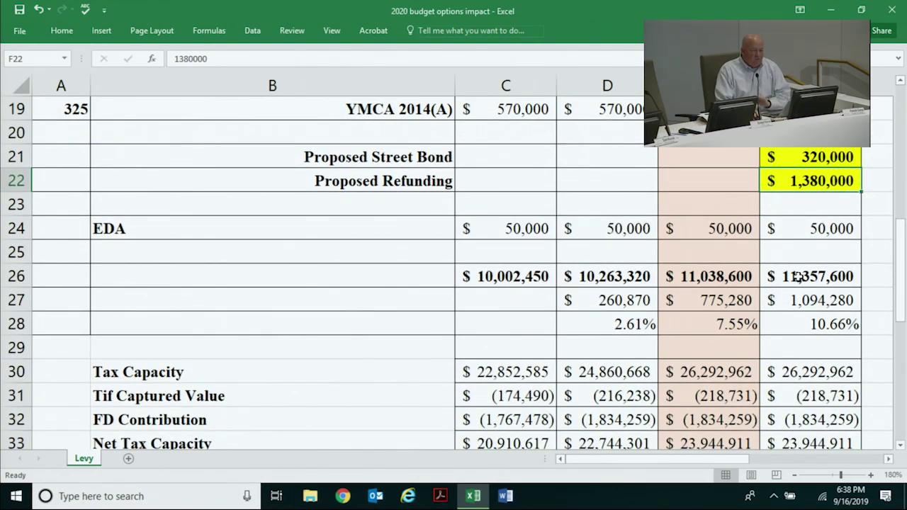
{"action": "scroll", "coordinate": [795, 278], "scroll_direction": "down", "scroll_amount": 3}
{"action": "scroll", "coordinate": [797, 282], "scroll_direction": "down", "scroll_amount": 3}
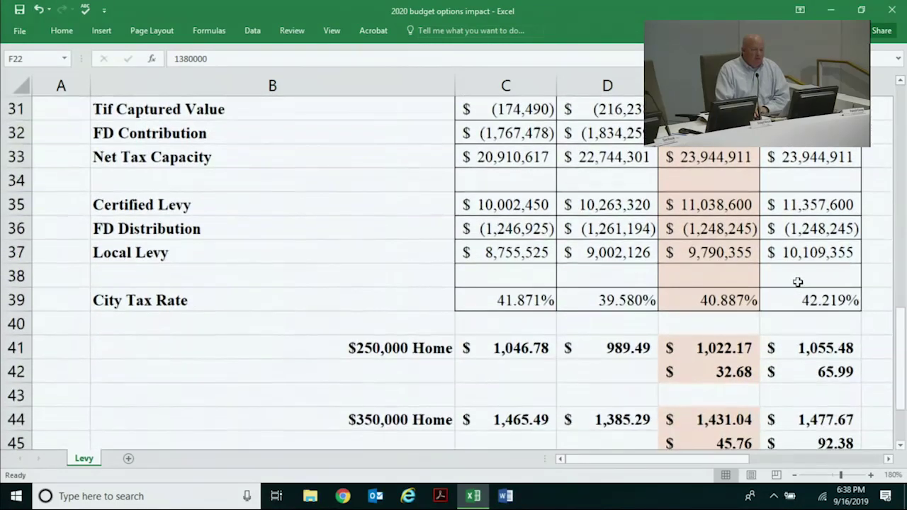
{"action": "scroll", "coordinate": [794, 292], "scroll_direction": "down", "scroll_amount": 1}
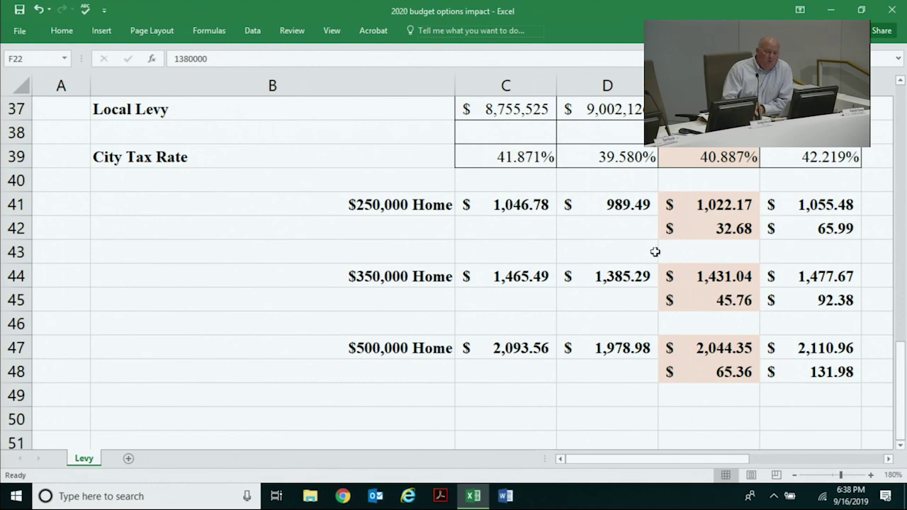
Enter 74,300 as the FY 2020 adjustment for Commnications & Recreation and check the adjusted levy total and percentage increase.
{"action": "scroll", "coordinate": [680, 255], "scroll_direction": "up", "scroll_amount": 8}
{"action": "scroll", "coordinate": [682, 258], "scroll_direction": "up", "scroll_amount": 4}
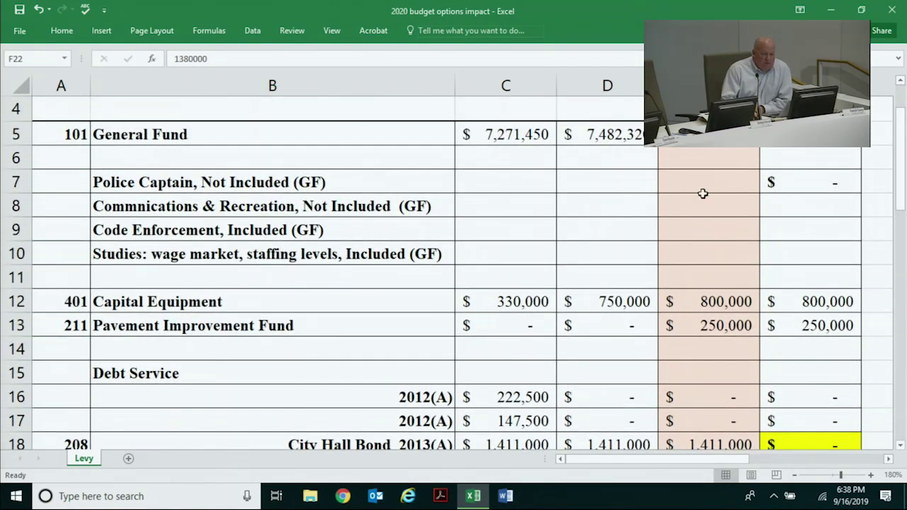
{"action": "left_click", "coordinate": [792, 183]}
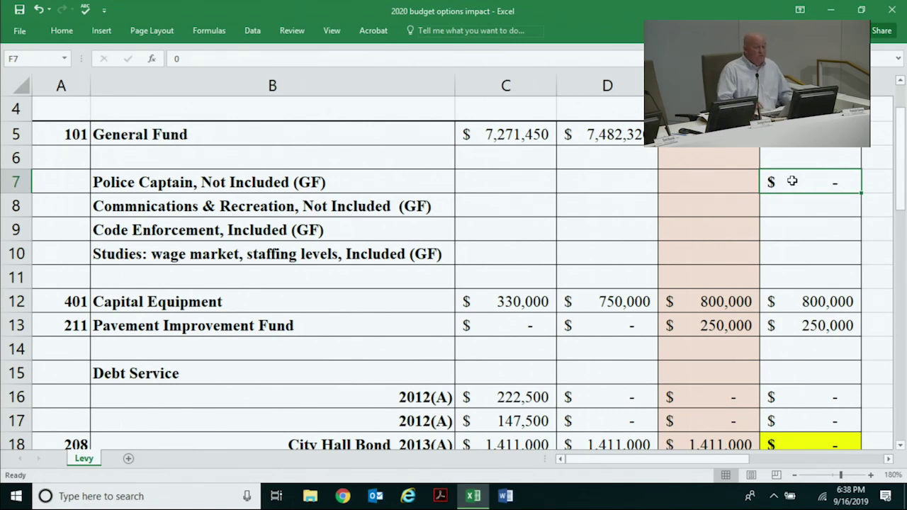
{"action": "left_click", "coordinate": [809, 208]}
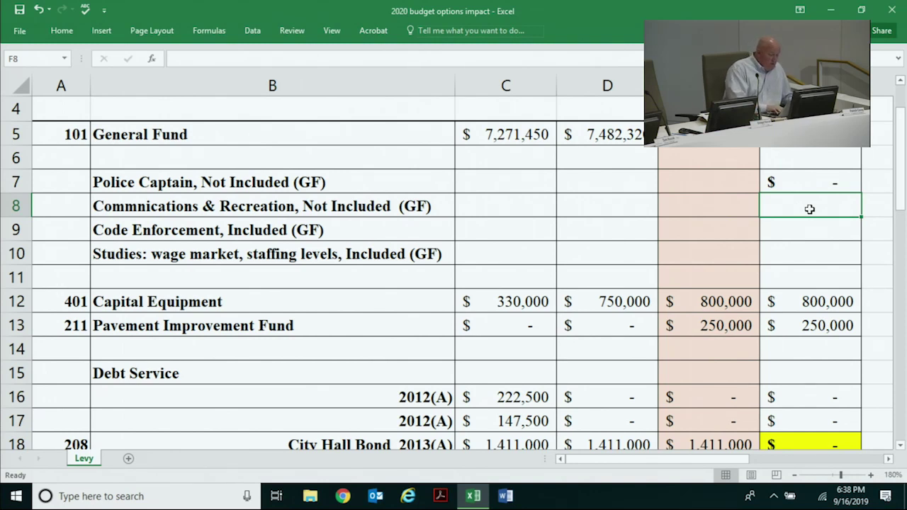
{"action": "type", "text": "74,3"}
{"action": "type", "text": "00"}
{"action": "key", "text": "Return"}
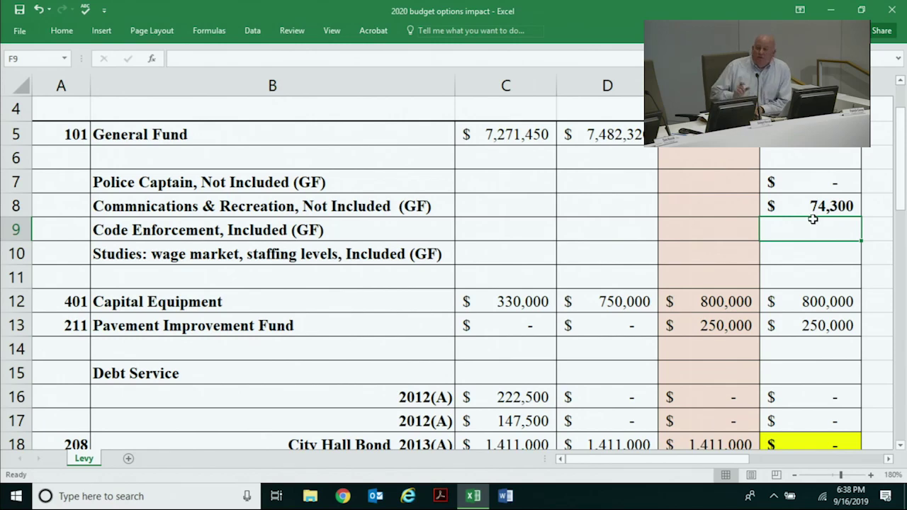
{"action": "scroll", "coordinate": [735, 206], "scroll_direction": "up", "scroll_amount": 1}
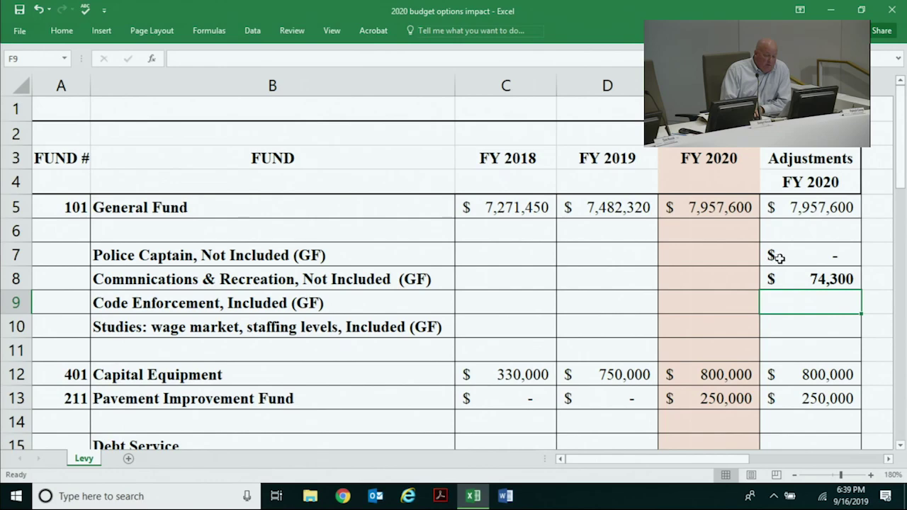
{"action": "scroll", "coordinate": [780, 266], "scroll_direction": "down", "scroll_amount": 7}
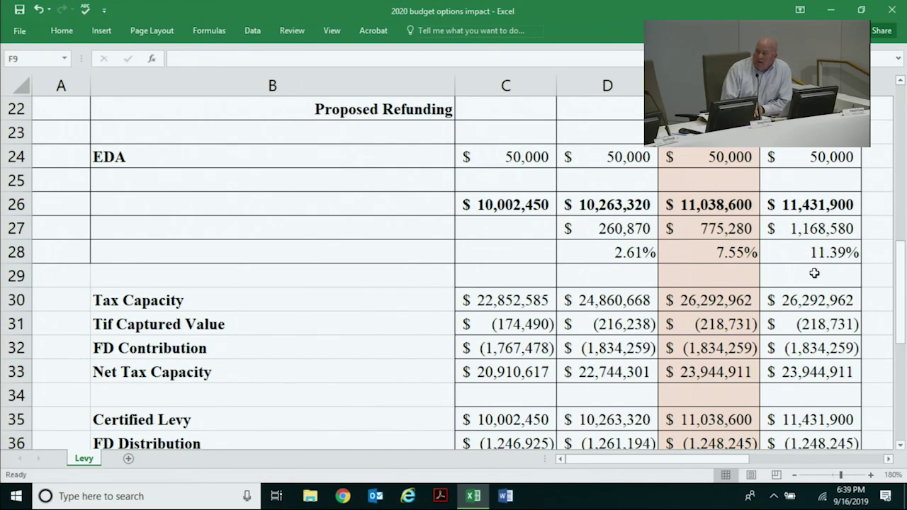
Clear the Commnications & Recreation amount from the FY 2020 adjustments column.
{"action": "scroll", "coordinate": [812, 268], "scroll_direction": "up", "scroll_amount": 4}
{"action": "scroll", "coordinate": [818, 273], "scroll_direction": "up", "scroll_amount": 4}
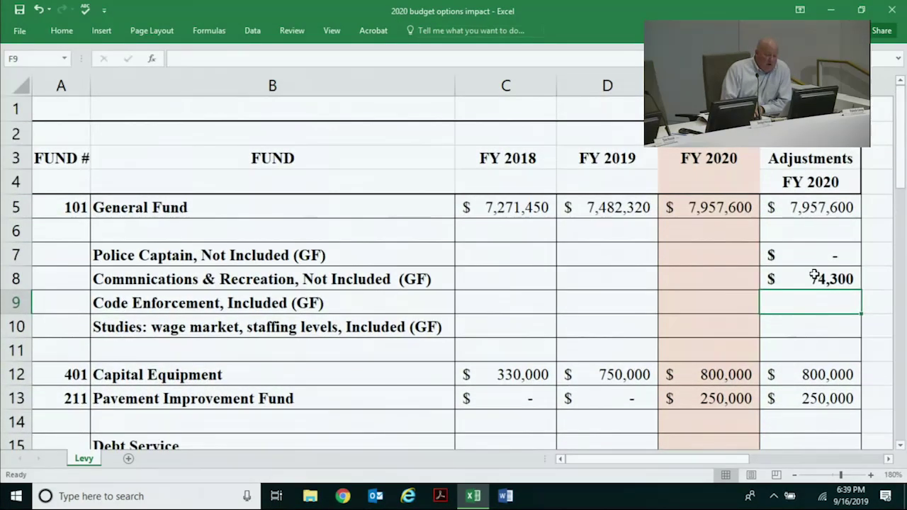
{"action": "left_click", "coordinate": [817, 274]}
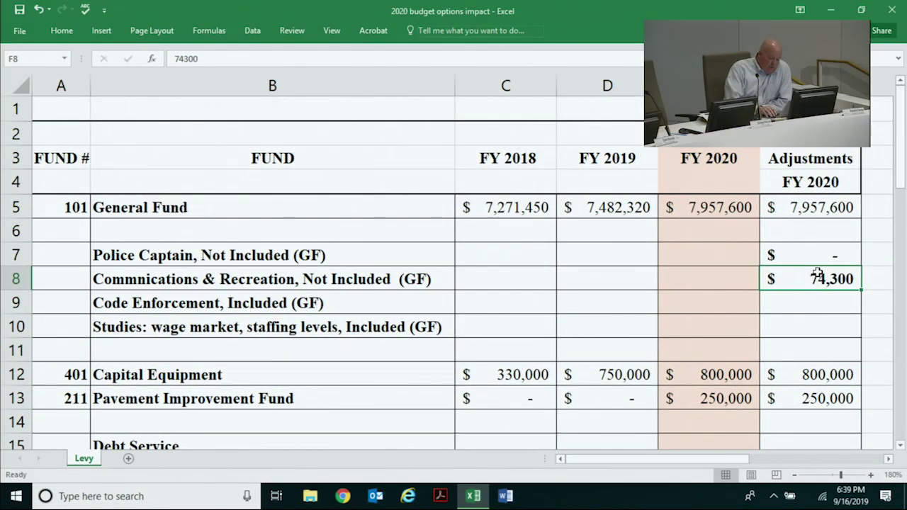
{"action": "key", "text": "Delete"}
Set the Pavement Improvement Fund's FY 2020 adjustment to 0 and check the effect on the adjusted levy total.
{"action": "scroll", "coordinate": [824, 287], "scroll_direction": "down", "scroll_amount": 2}
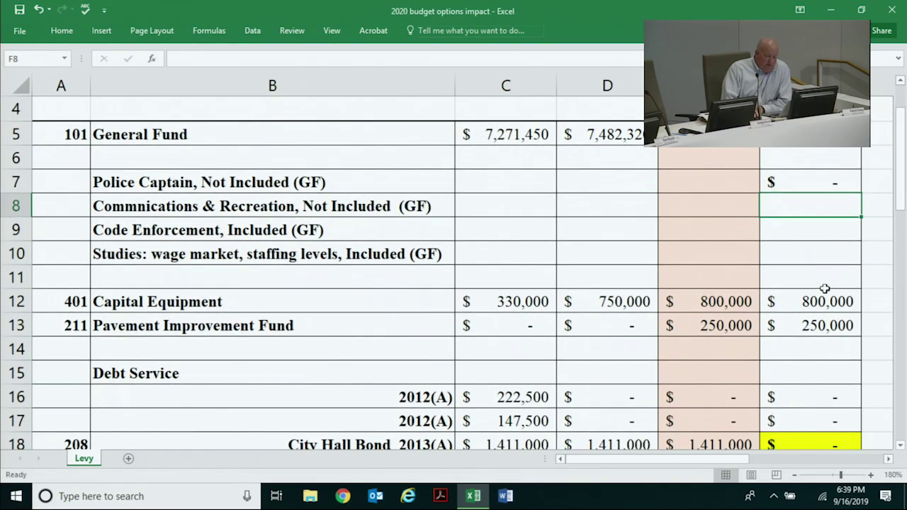
{"action": "left_click", "coordinate": [822, 253]}
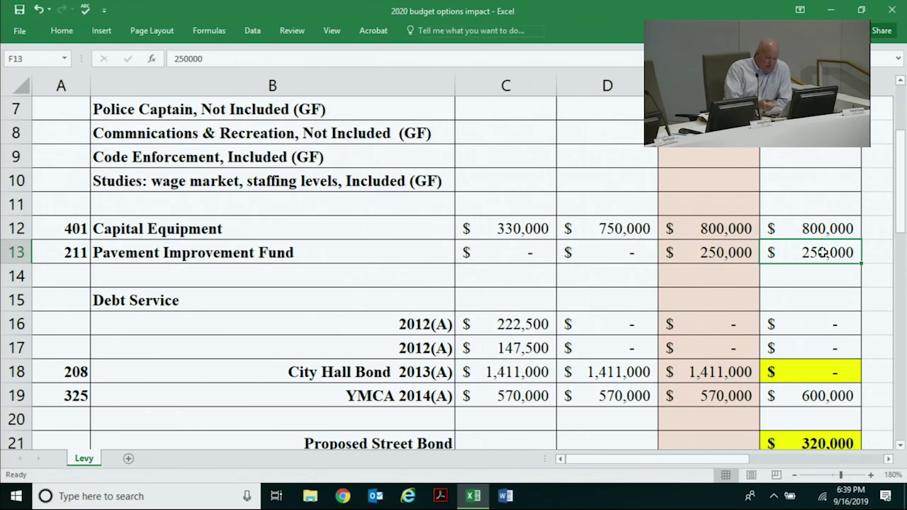
{"action": "type", "text": "0"}
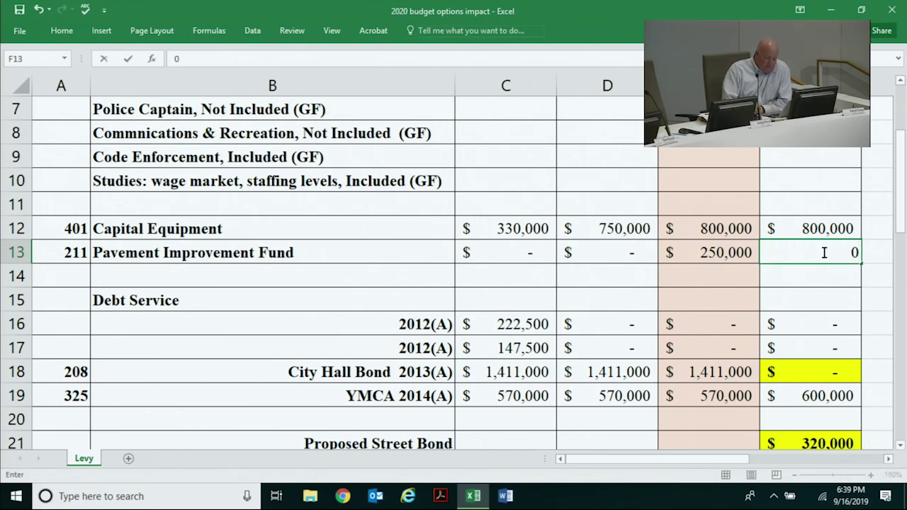
{"action": "key", "text": "Return"}
{"action": "key", "text": "Return"}
{"action": "scroll", "coordinate": [822, 266], "scroll_direction": "down", "scroll_amount": 3}
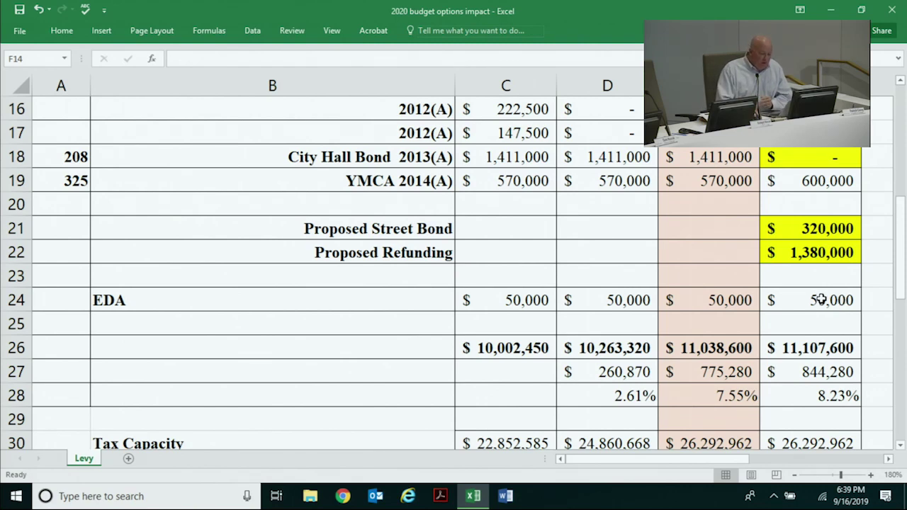
Set the Pavement Improvement Fund amount in the FY 2020 adjustments column to 250,000.
{"action": "scroll", "coordinate": [819, 305], "scroll_direction": "up", "scroll_amount": 4}
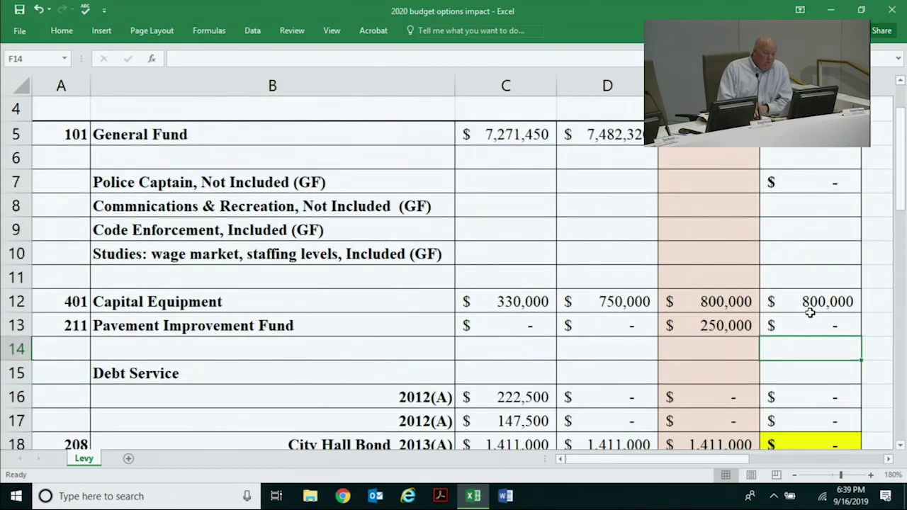
{"action": "left_click", "coordinate": [813, 328]}
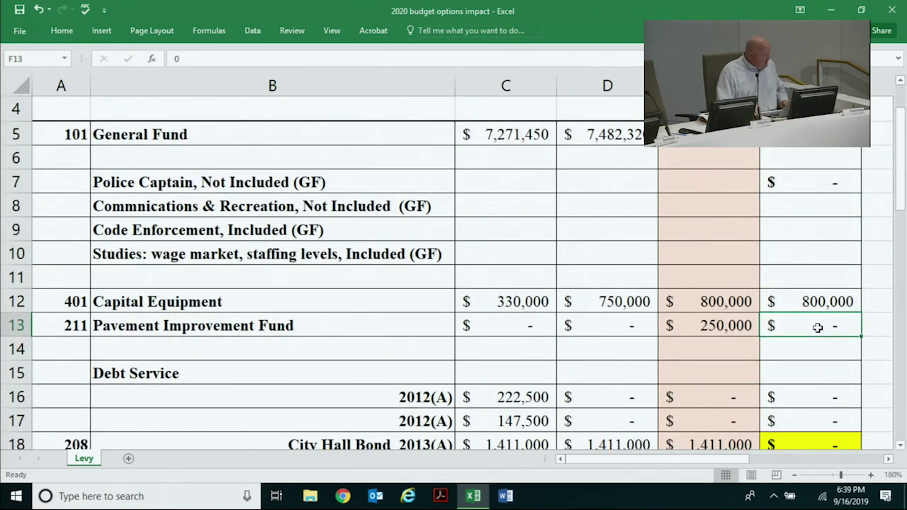
{"action": "type", "text": "2"}
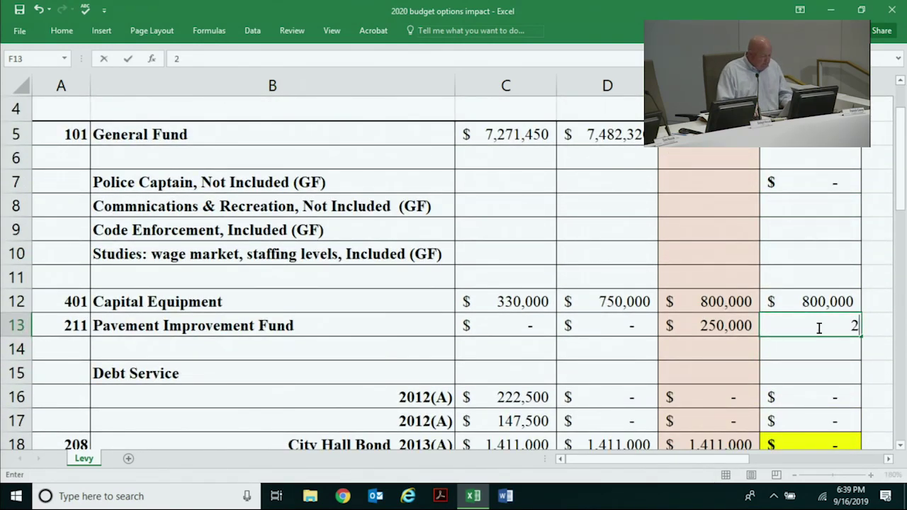
{"action": "type", "text": "50,000000"}
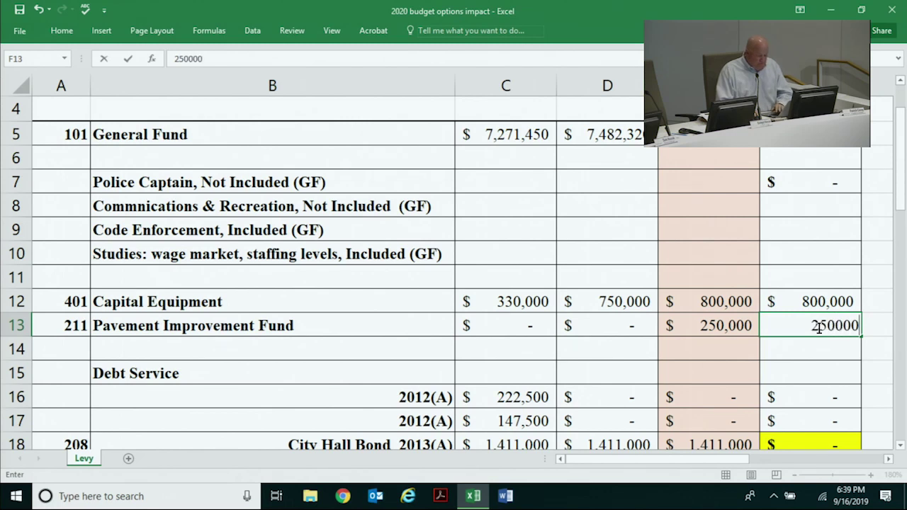
{"action": "key", "text": "Return"}
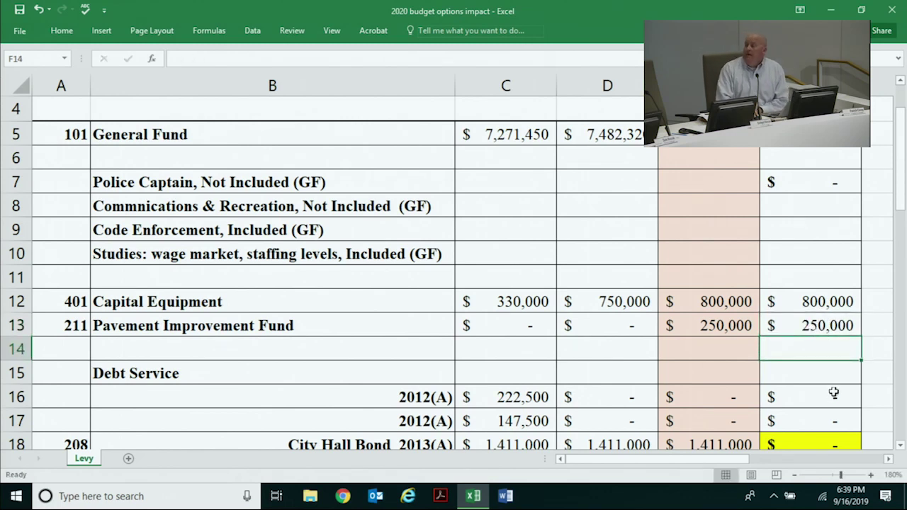
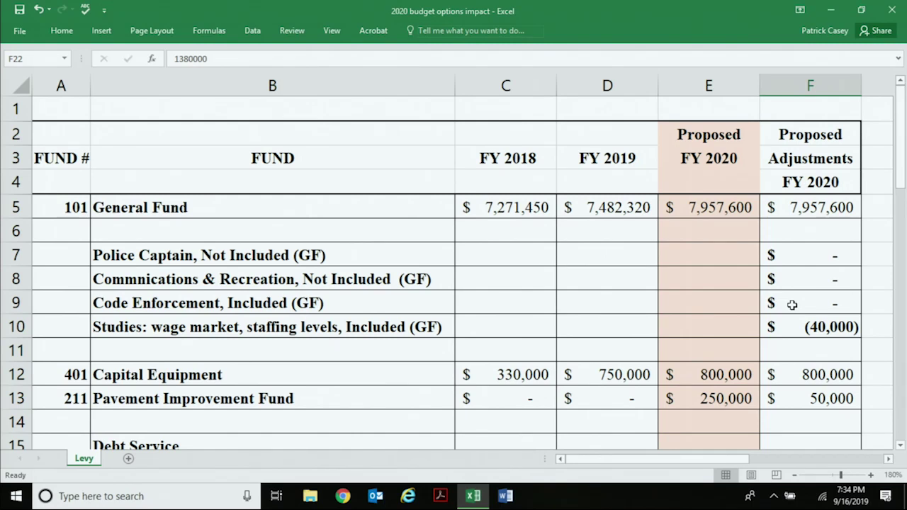
Enter -40,000 as the proposed FY 2020 adjustment for Code Enforcement.
{"action": "left_click", "coordinate": [793, 305]}
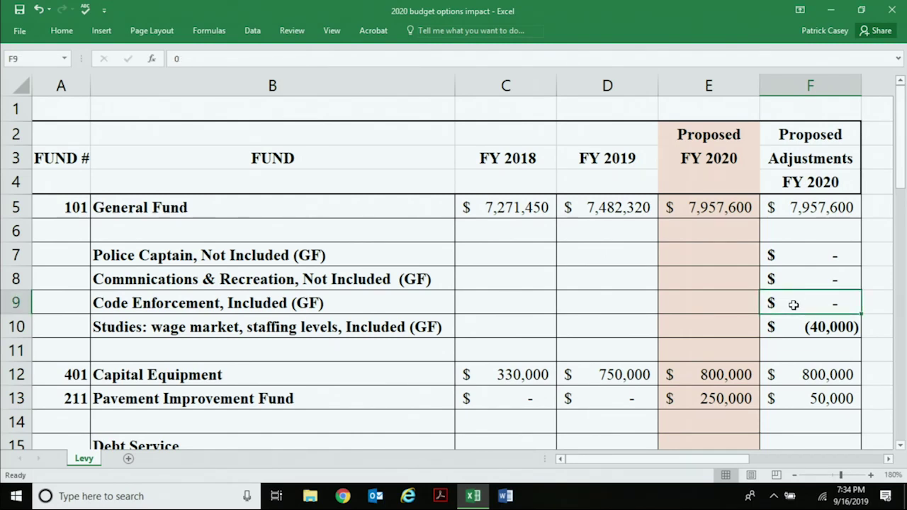
{"action": "type", "text": "-4"}
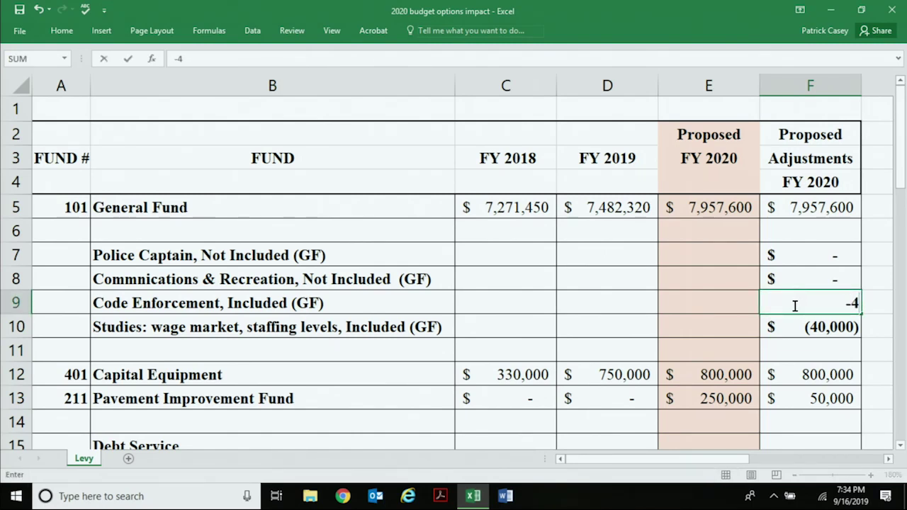
{"action": "type", "text": "0000"}
{"action": "key", "text": "Return"}
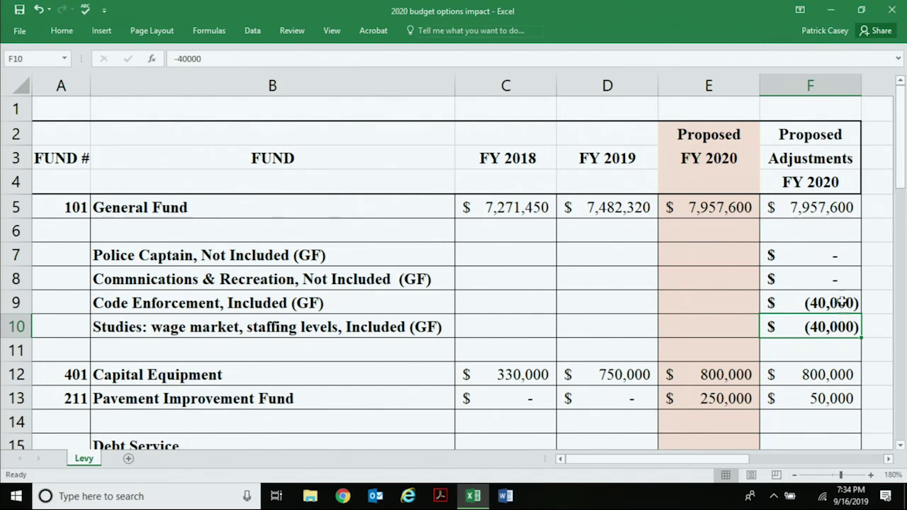
Enter 55,800 as the Commnications & Recreation adjustment for FY 2020 and check the adjusted levy total.
{"action": "left_click", "coordinate": [844, 280]}
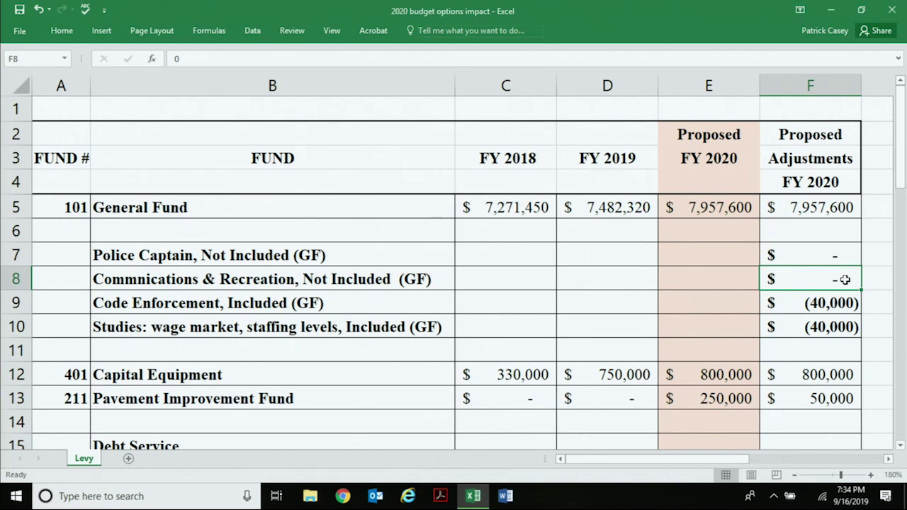
{"action": "type", "text": "55800"}
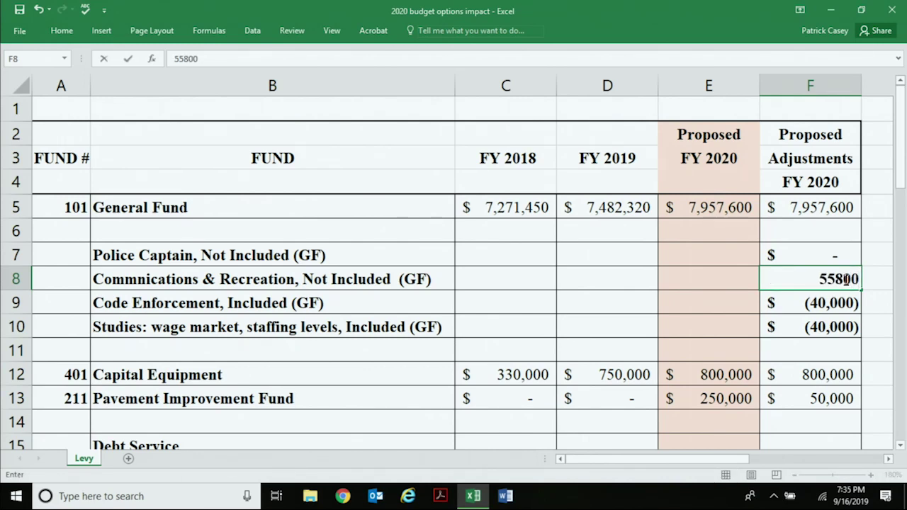
{"action": "key", "text": "Return"}
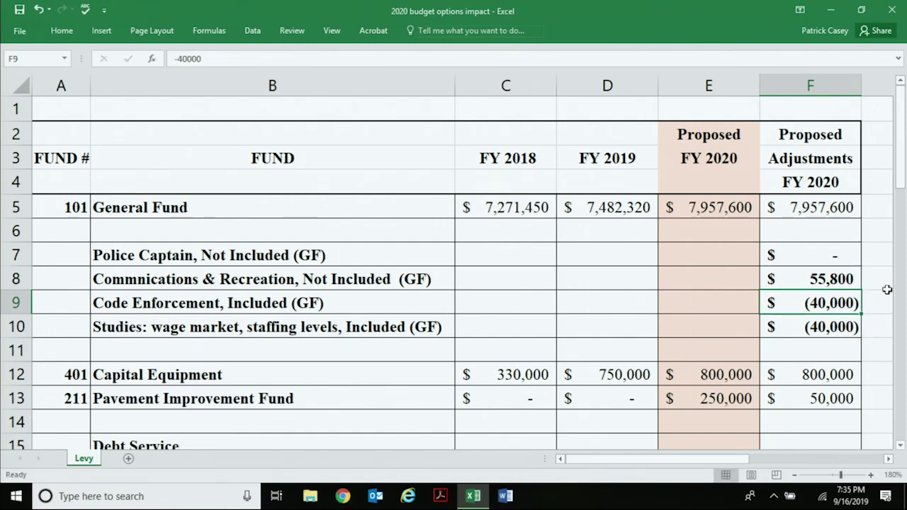
{"action": "scroll", "coordinate": [895, 298], "scroll_direction": "down", "scroll_amount": 2}
{"action": "scroll", "coordinate": [894, 298], "scroll_direction": "down", "scroll_amount": 5}
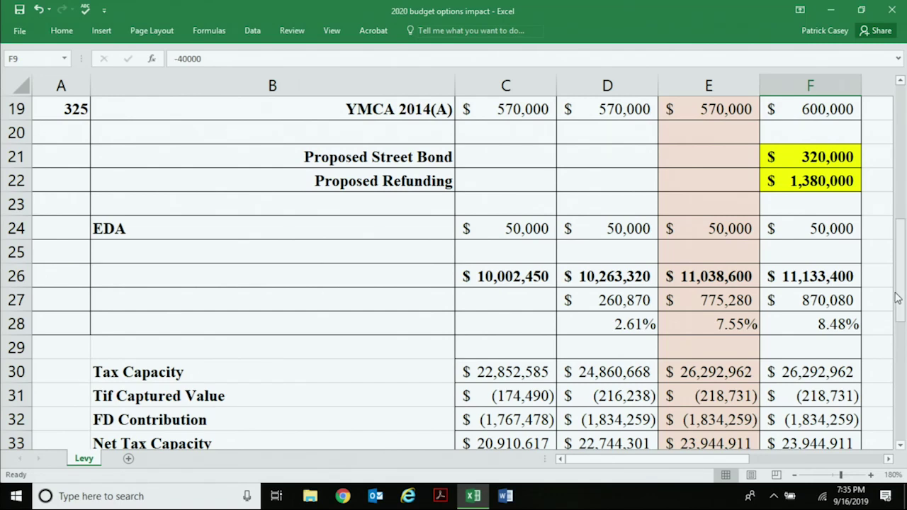
Enter 32,000 as the Police Captain adjustment for FY 2020 and review its effect on the levy increase.
{"action": "scroll", "coordinate": [897, 297], "scroll_direction": "up", "scroll_amount": 5}
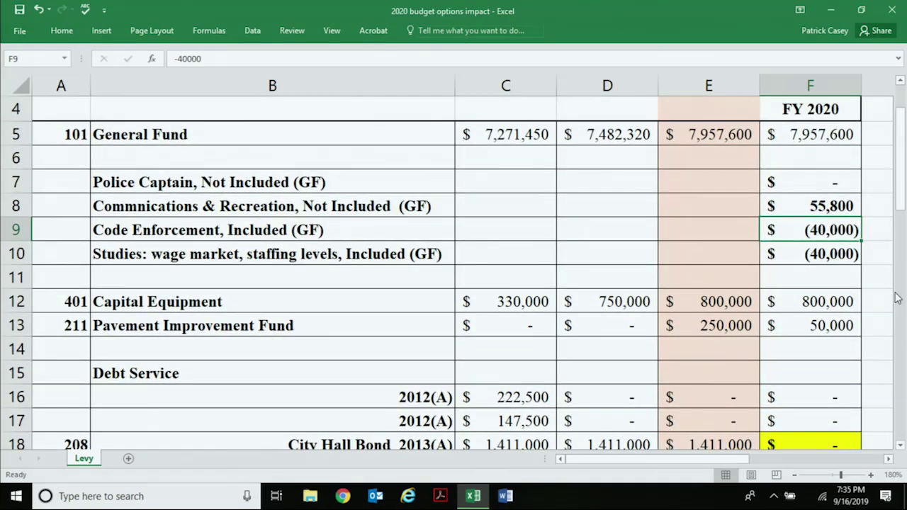
{"action": "left_click", "coordinate": [835, 185]}
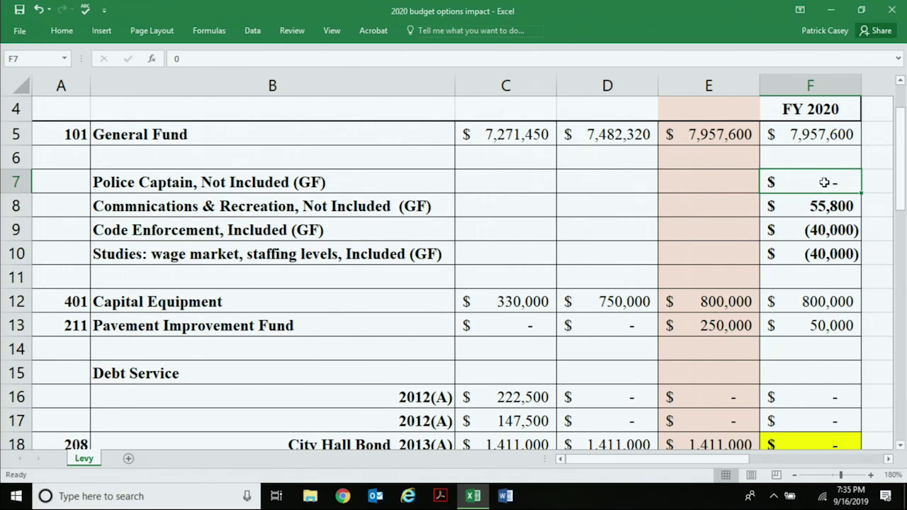
{"action": "type", "text": "32000"}
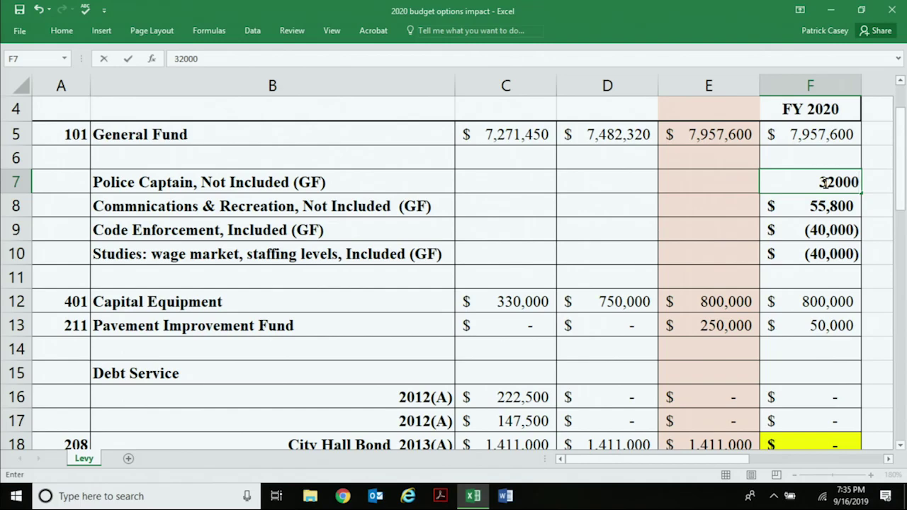
{"action": "key", "text": "Return"}
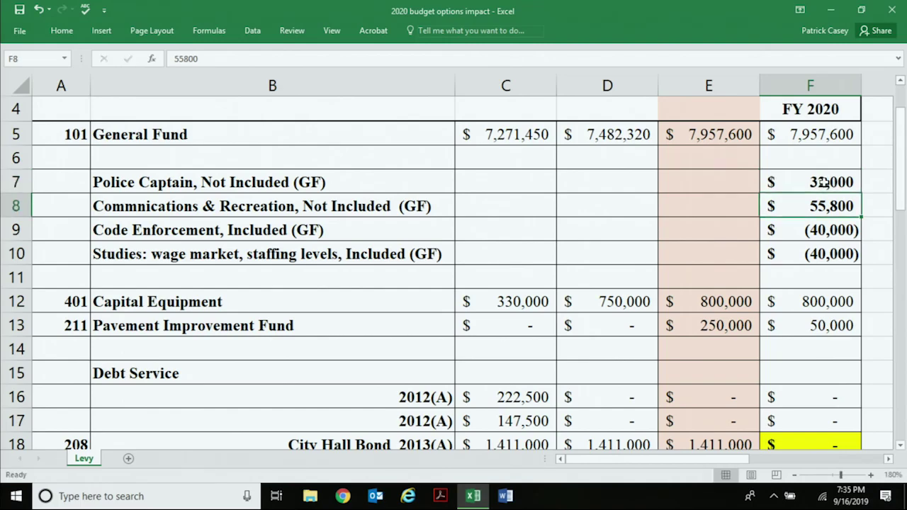
{"action": "scroll", "coordinate": [806, 285], "scroll_direction": "down", "scroll_amount": 2}
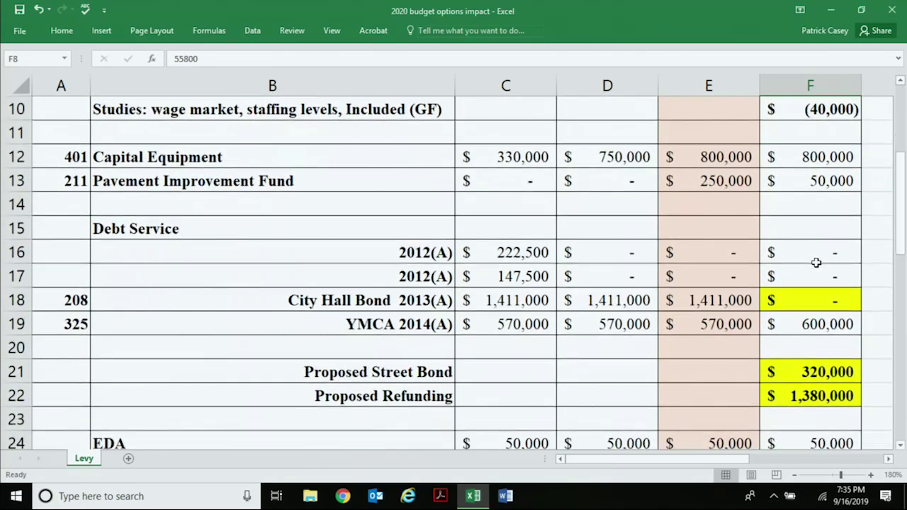
{"action": "scroll", "coordinate": [814, 262], "scroll_direction": "up", "scroll_amount": 2}
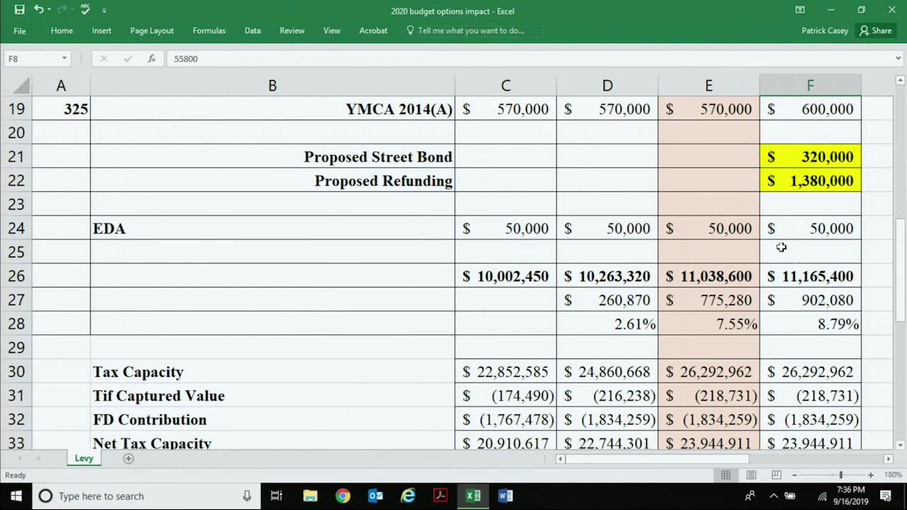
{"action": "scroll", "coordinate": [774, 250], "scroll_direction": "up", "scroll_amount": 4}
{"action": "scroll", "coordinate": [774, 253], "scroll_direction": "up", "scroll_amount": 1}
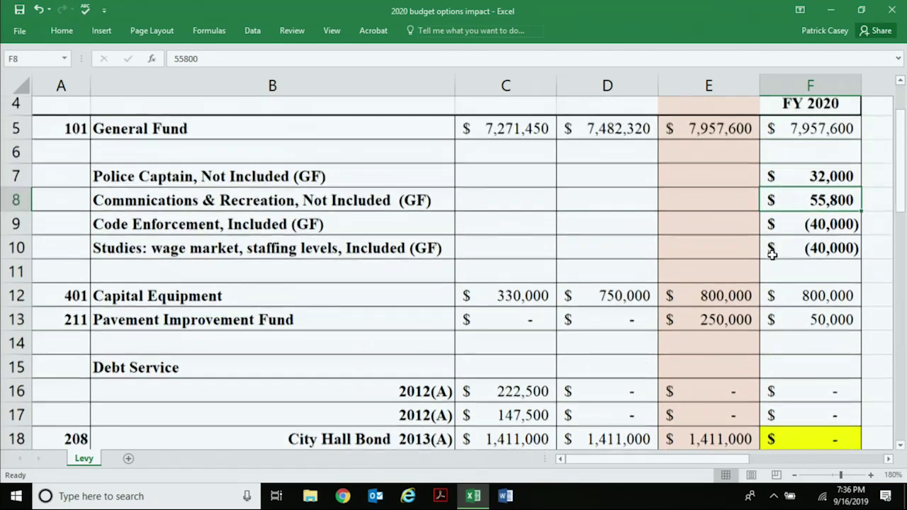